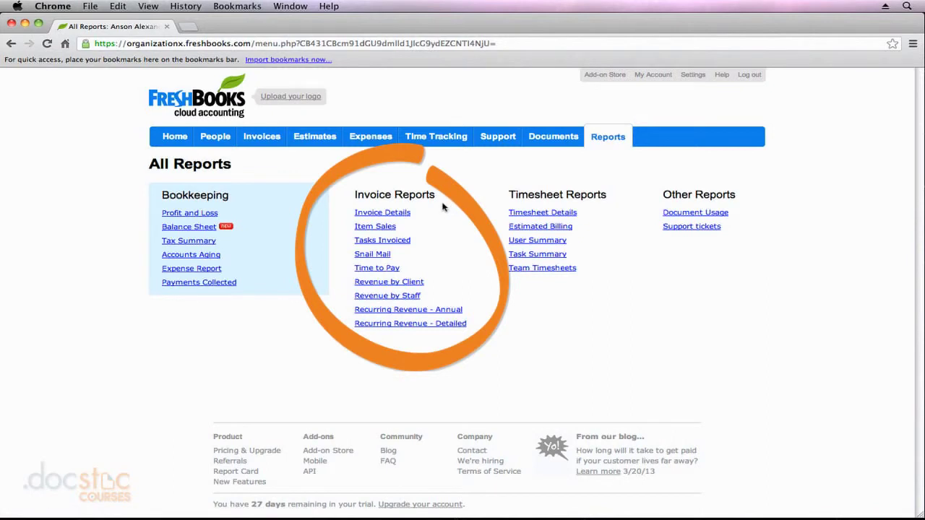
# Open the Invoice Details report for Organization X for May 2013
pyautogui.click(406, 214)
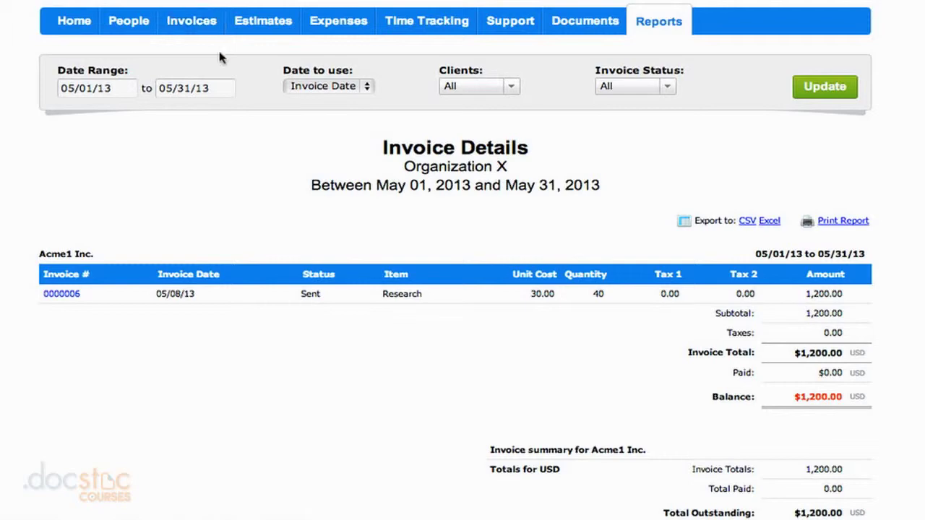
# Scroll through the May 2013 Invoice Details report, then return to the All Reports page
pyautogui.scroll(-2, 250, 153)
pyautogui.scroll(-5, 240, 155)
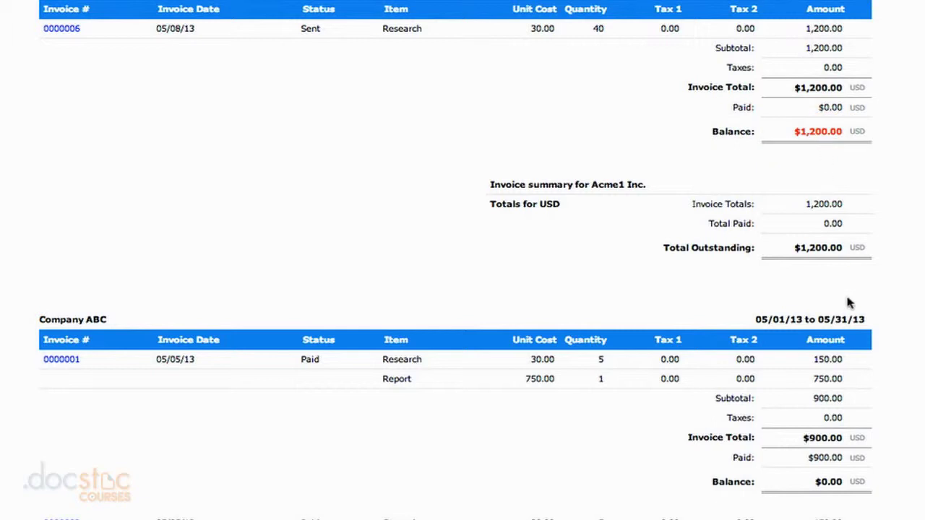
pyautogui.scroll(-1, 821, 450)
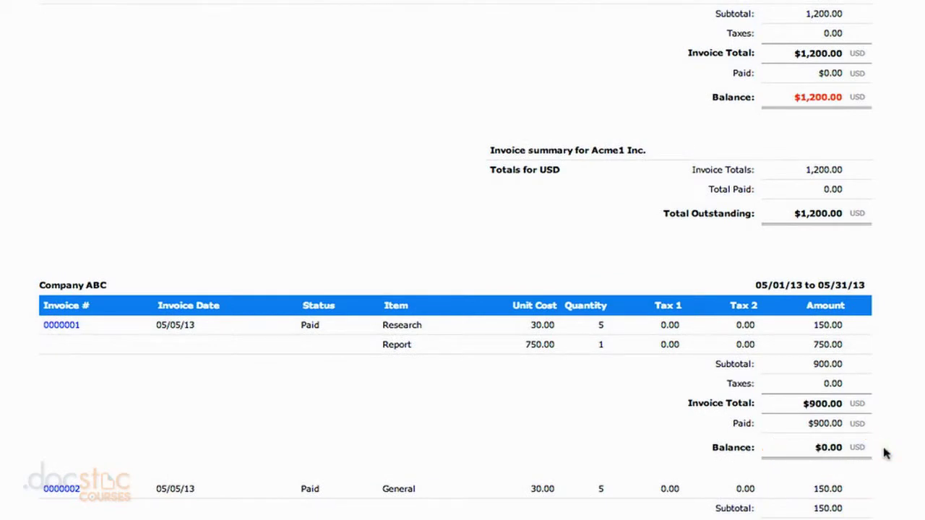
pyautogui.scroll(8, 885, 450)
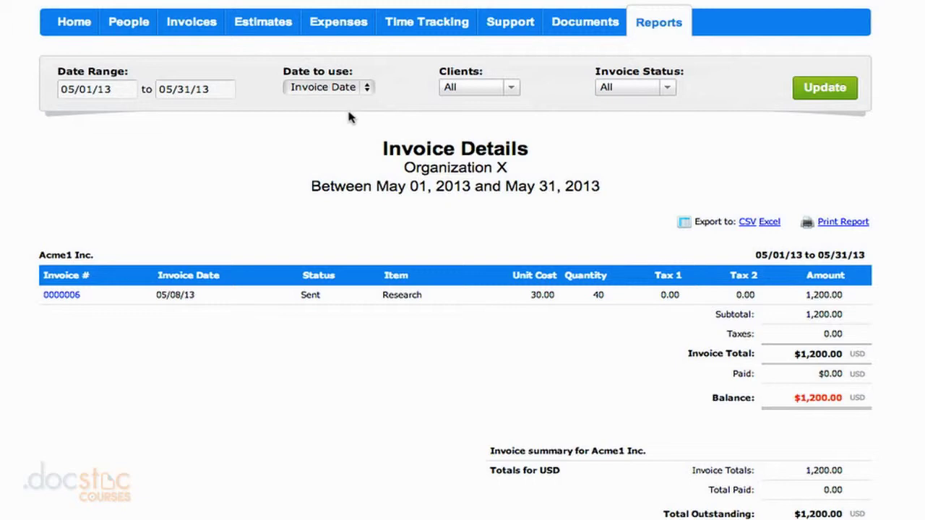
pyautogui.click(650, 25)
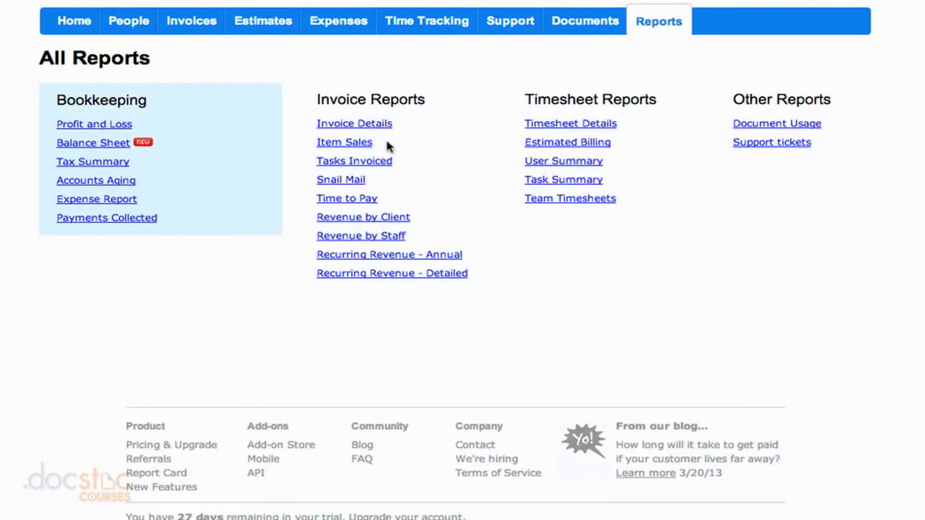
# Open the Item Sales report showing May 2013 sales of $750.00
pyautogui.click(357, 144)
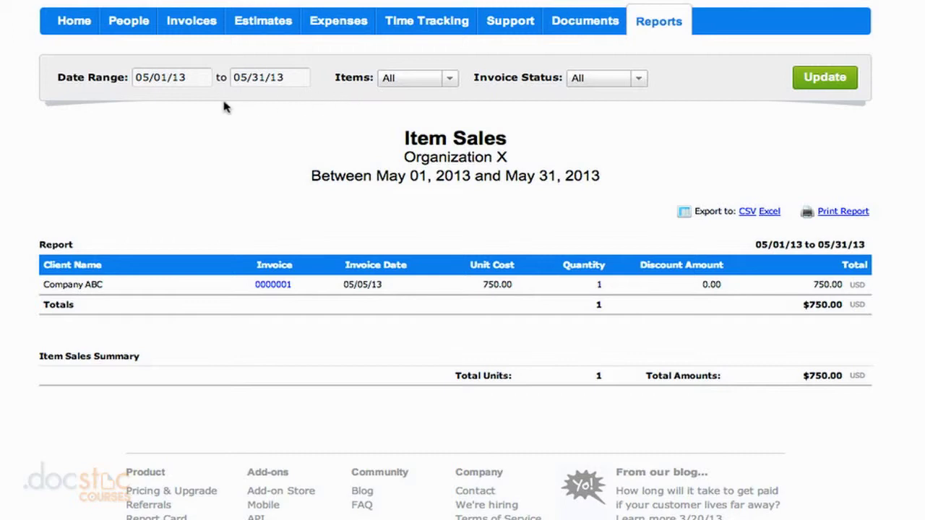
# Change the Item Sales start date to January 1, 2013 and update the report
pyautogui.click(186, 78)
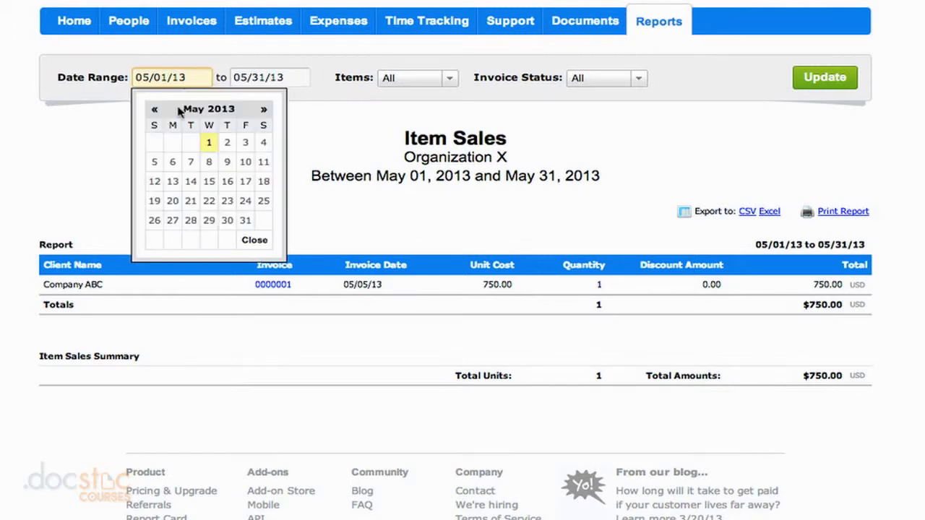
pyautogui.click(155, 109)
pyautogui.click(154, 109)
pyautogui.click(154, 109)
pyautogui.click(156, 110)
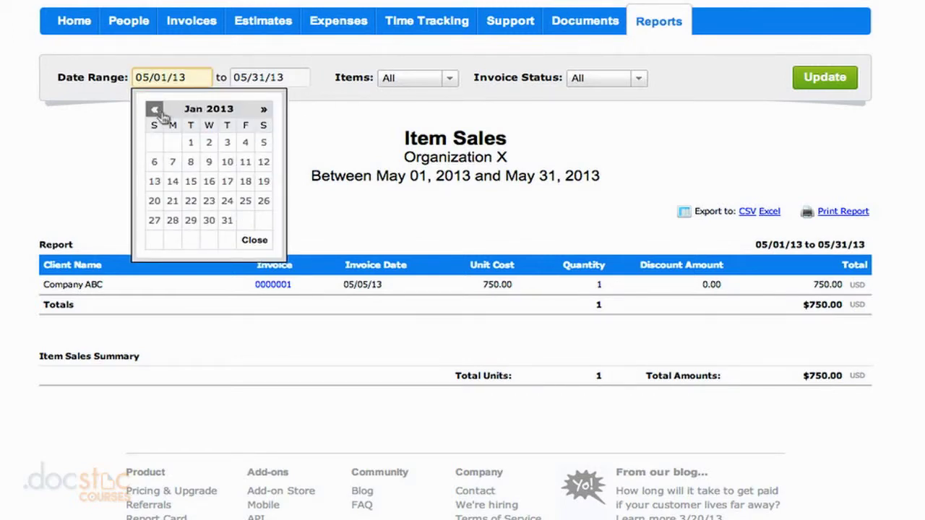
pyautogui.click(190, 142)
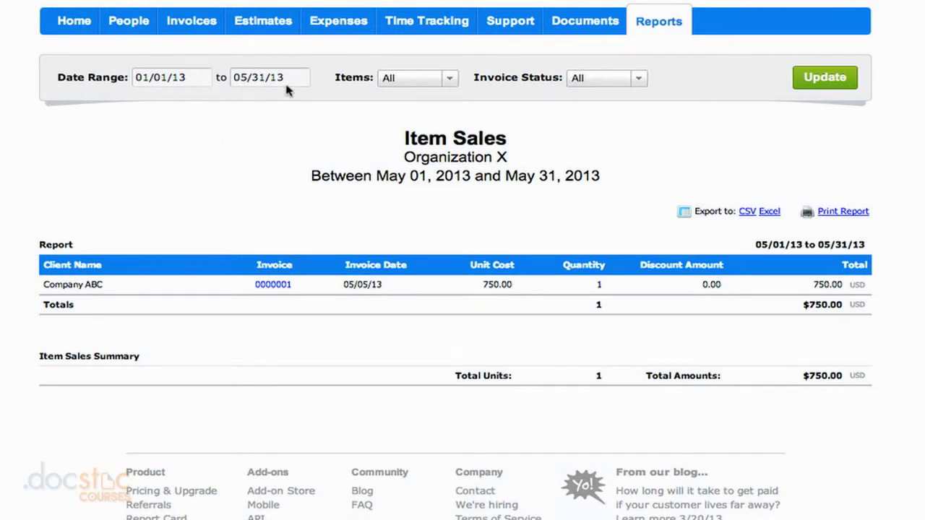
pyautogui.click(824, 81)
pyautogui.scroll(-1, 650, 166)
pyautogui.scroll(1, 677, 178)
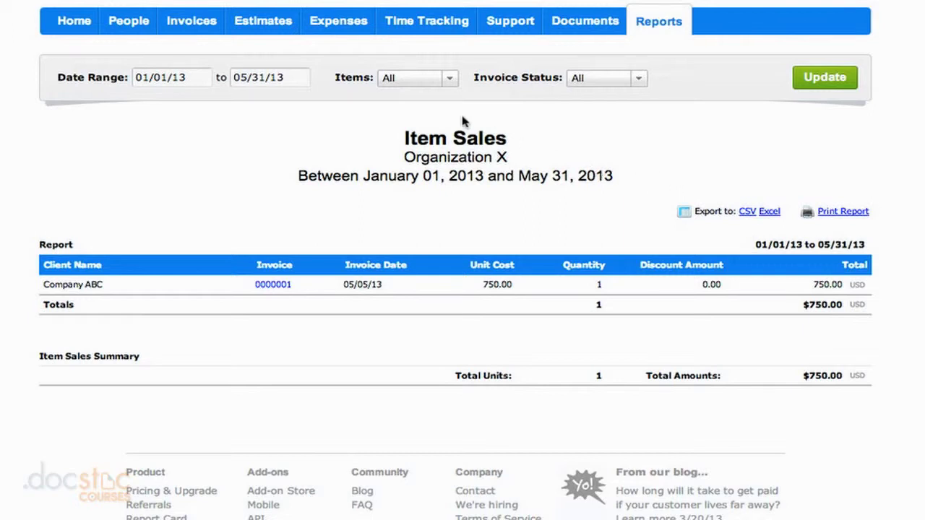
pyautogui.click(448, 83)
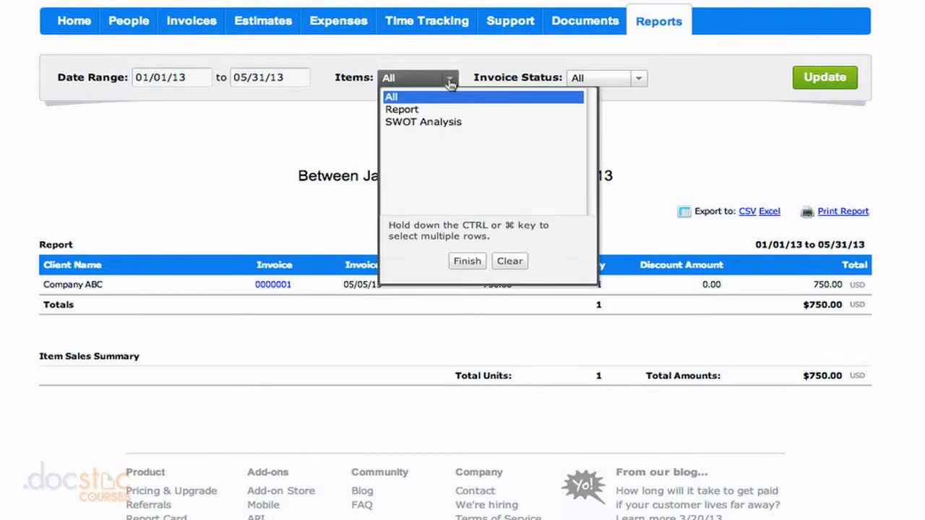
# Filter the January–May 2013 Item Sales report to the item named Report
pyautogui.click(417, 111)
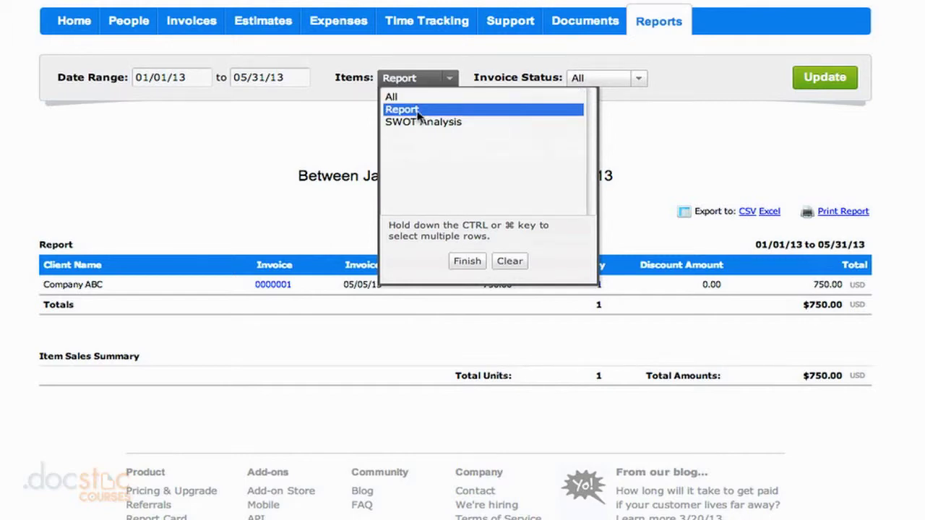
pyautogui.click(466, 260)
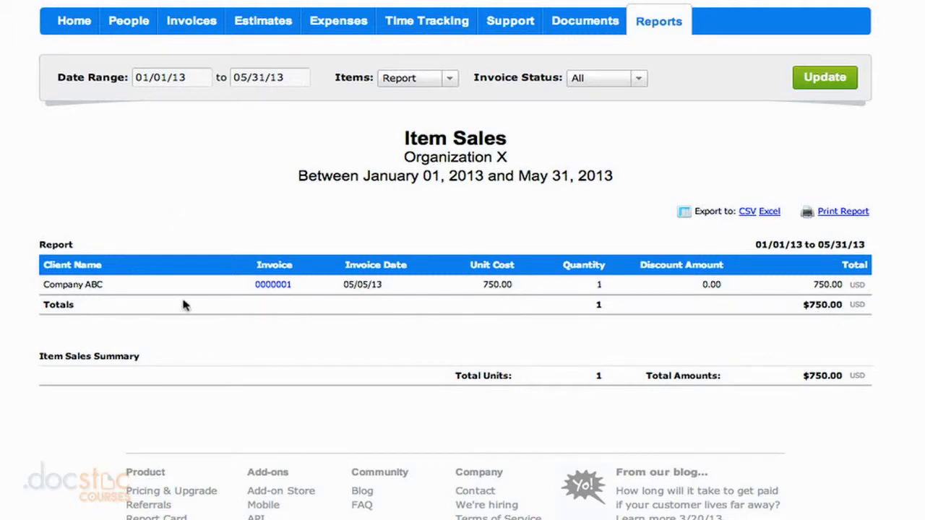
pyautogui.moveTo(75, 245); pyautogui.dragTo(37, 246)
pyautogui.click(33, 248)
# Open the Tasks Invoiced report for May 2013 from All Reports
pyautogui.click(661, 27)
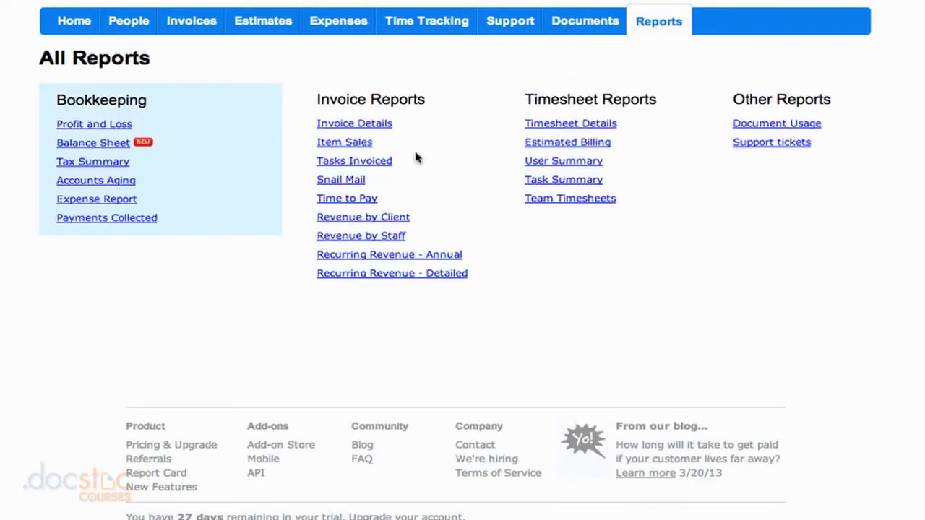
pyautogui.click(385, 163)
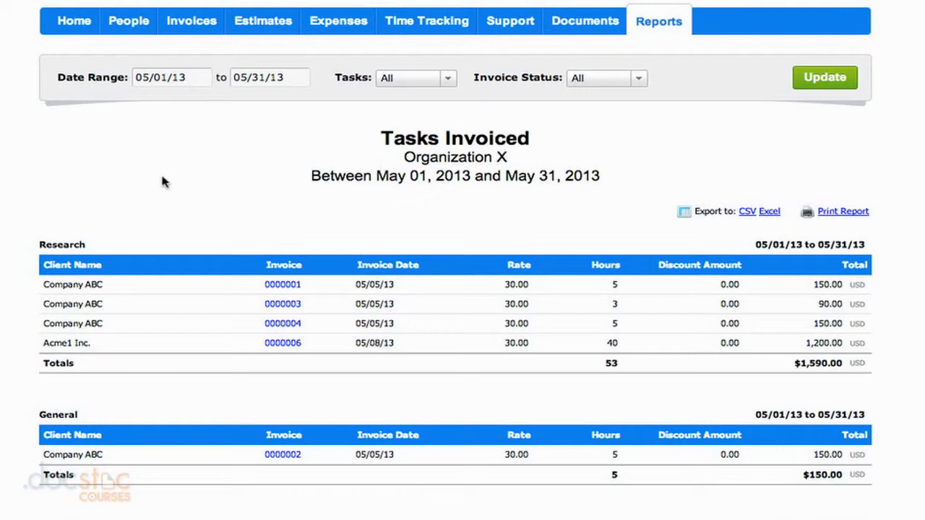
pyautogui.scroll(-4, 28, 182)
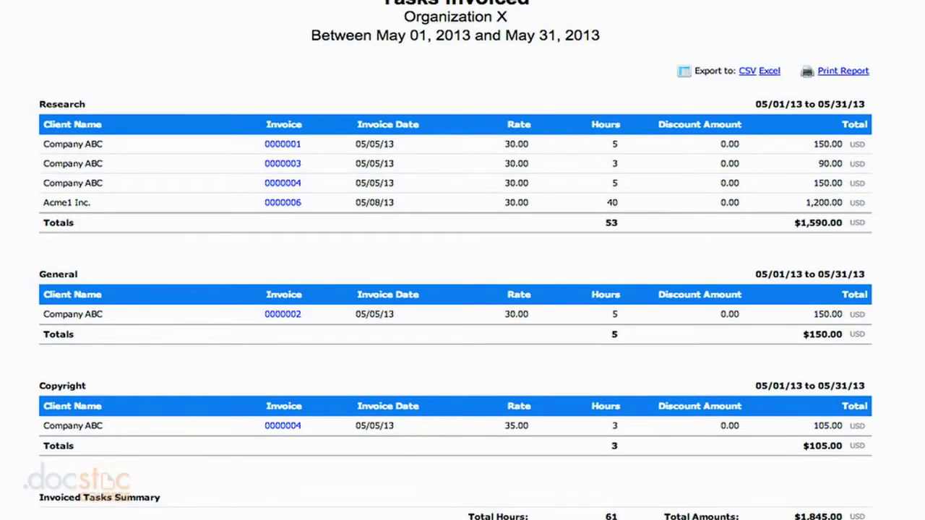
# Review the Research, General and Copyright task sections (61 hours, $1,845.00), then return to All Reports
pyautogui.doubleClick(62, 105)
pyautogui.doubleClick(62, 273)
pyautogui.doubleClick(64, 386)
pyautogui.click(2, 302)
pyautogui.scroll(-1, 455, 290)
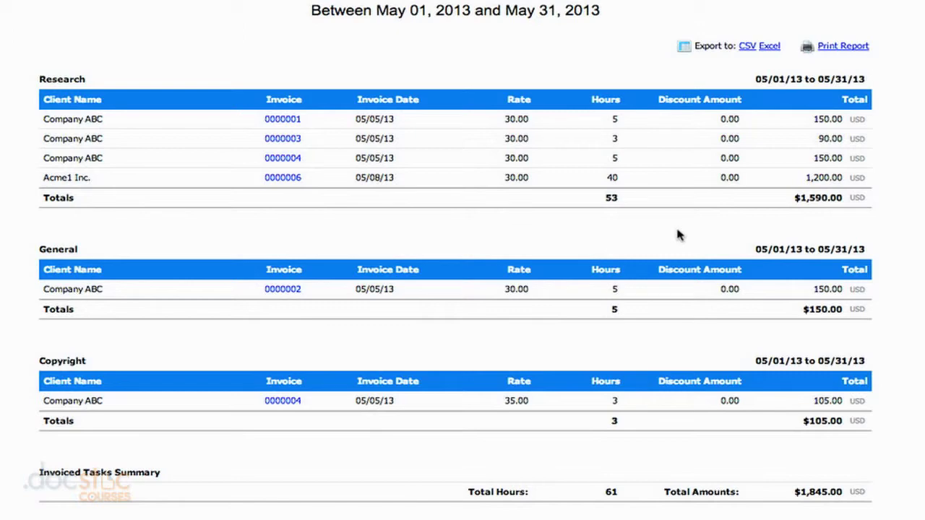
pyautogui.scroll(3, 678, 235)
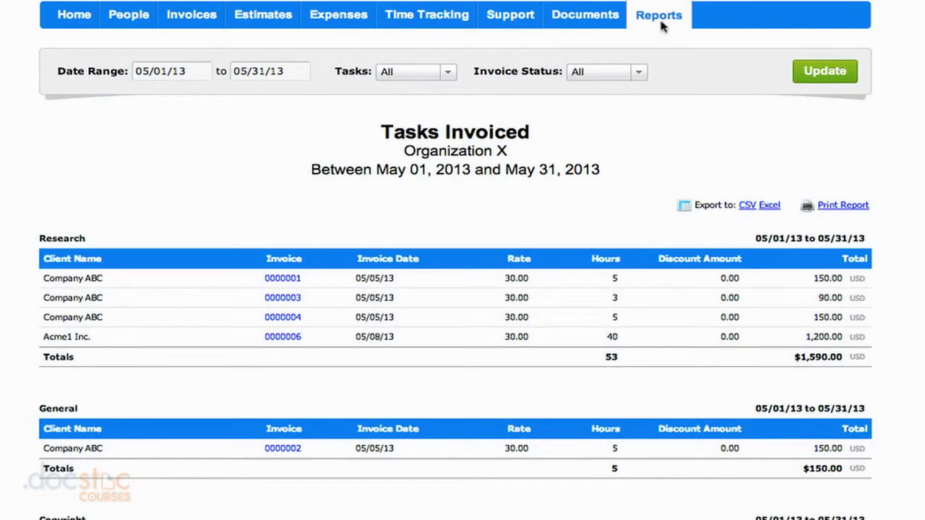
pyautogui.click(660, 22)
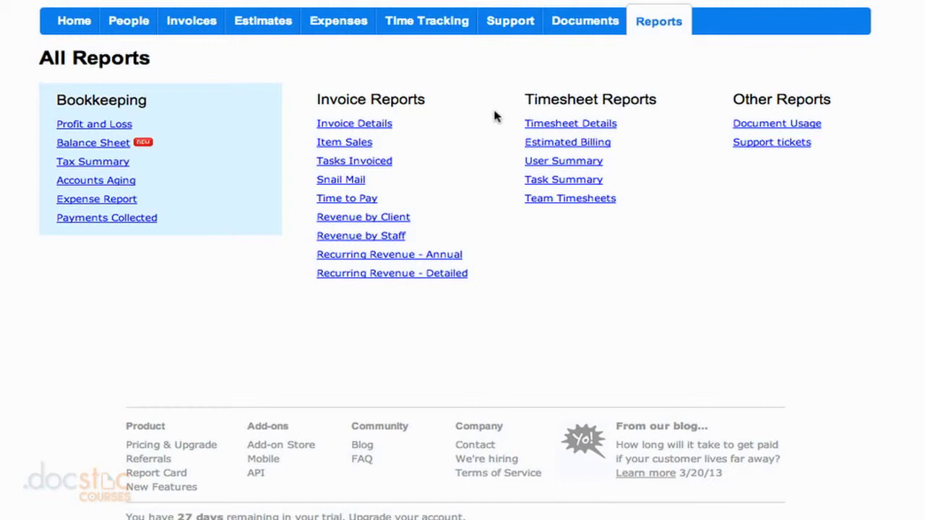
# Point out the Revenue by Client, Revenue by Staff and Recurring Revenue reports, then open Revenue by Client
pyautogui.click(396, 220)
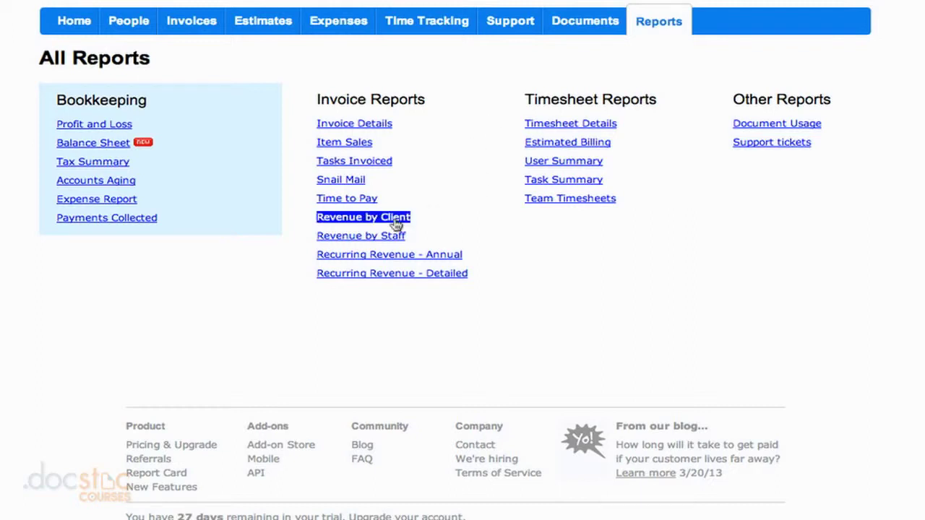
pyautogui.click(392, 238)
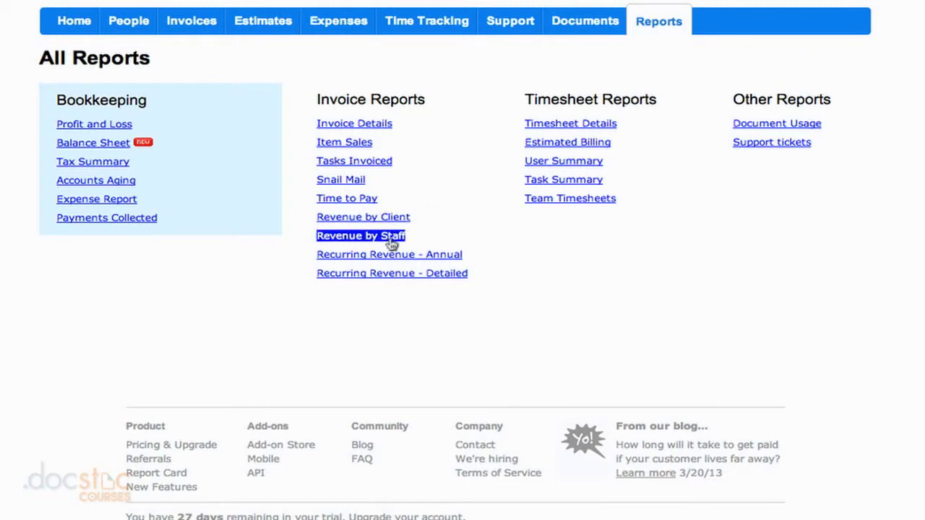
pyautogui.click(426, 259)
pyautogui.click(428, 275)
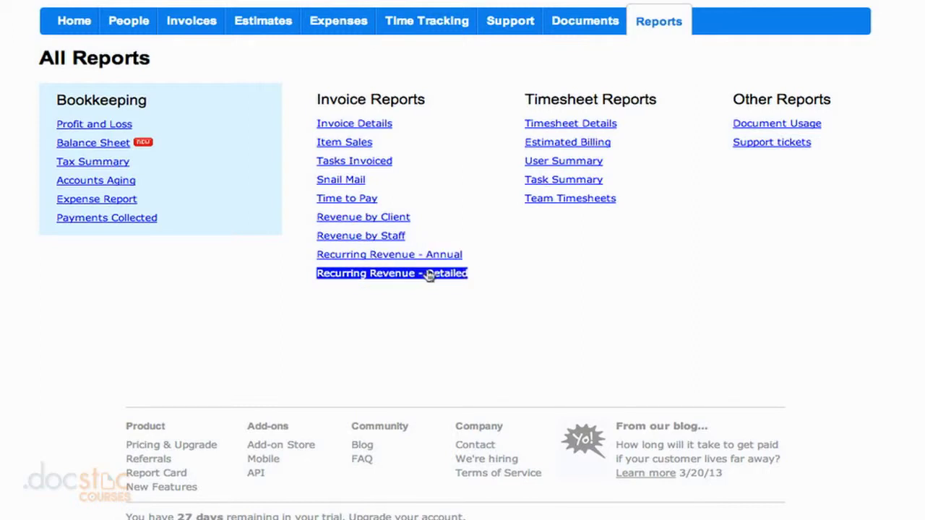
pyautogui.click(506, 273)
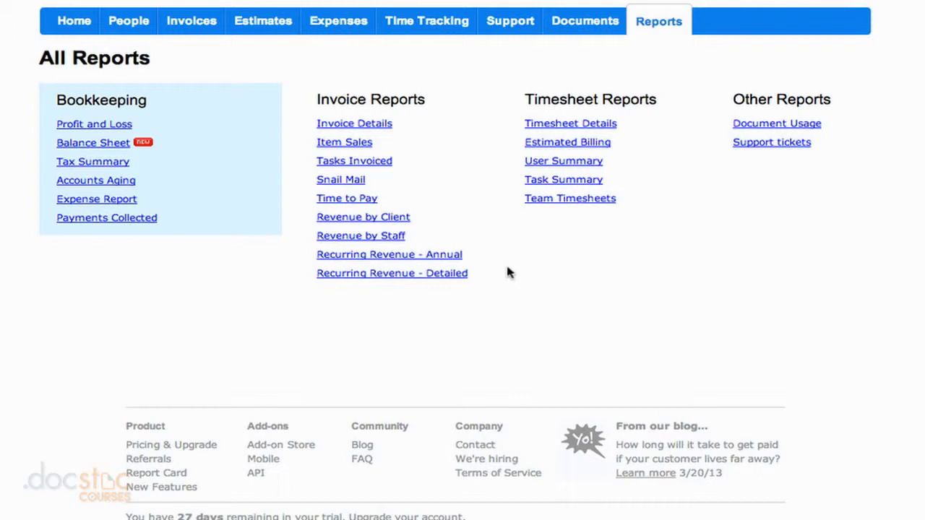
pyautogui.tripleClick(428, 262)
pyautogui.tripleClick(377, 221)
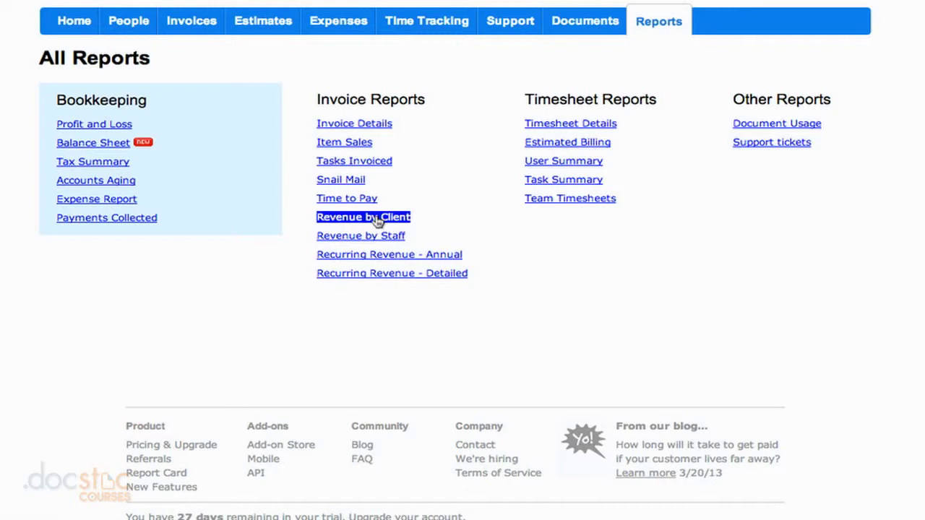
pyautogui.click(377, 221)
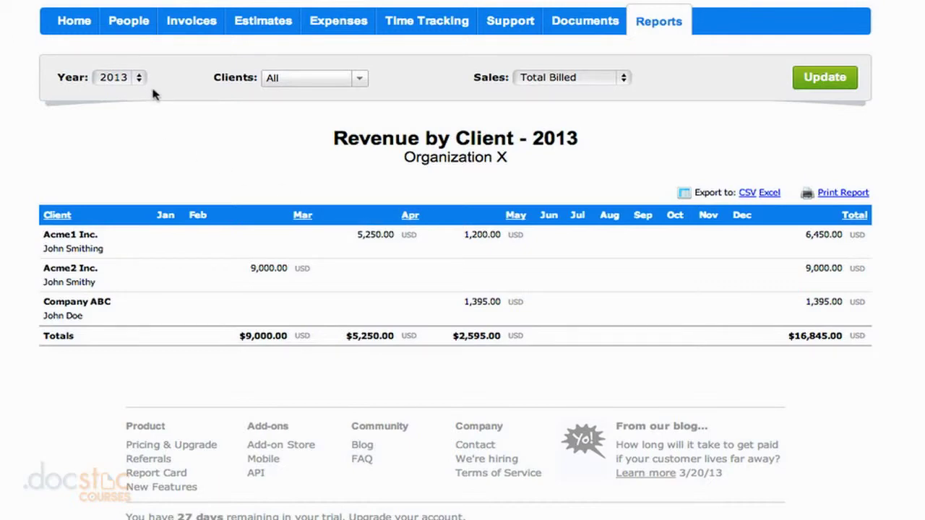
# Check the client filter and Acme2 Inc.'s $9,000.00 yearly total, then return to All Reports
pyautogui.click(338, 87)
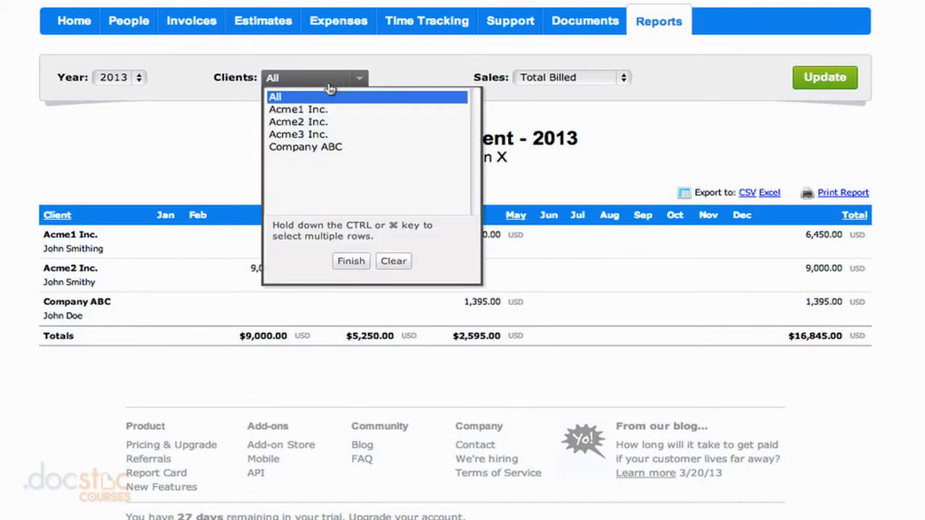
pyautogui.click(191, 129)
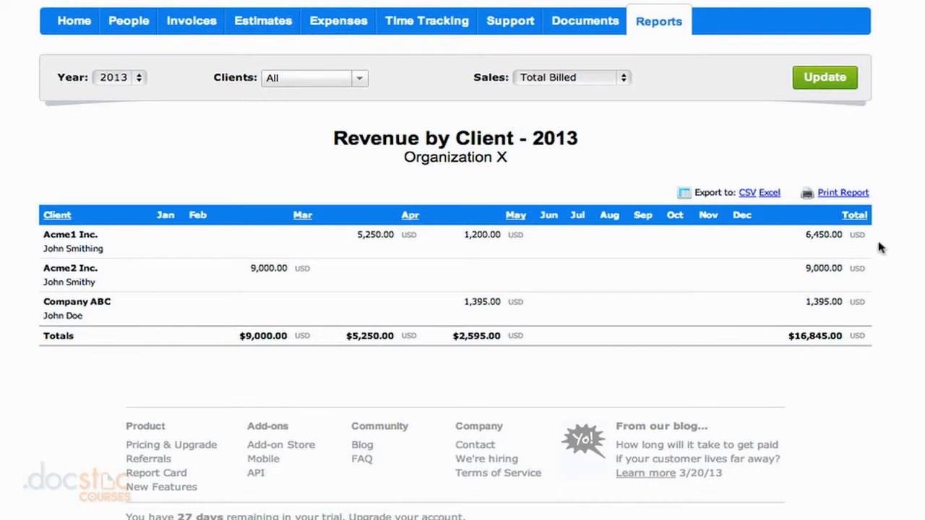
pyautogui.moveTo(806, 269); pyautogui.dragTo(843, 271)
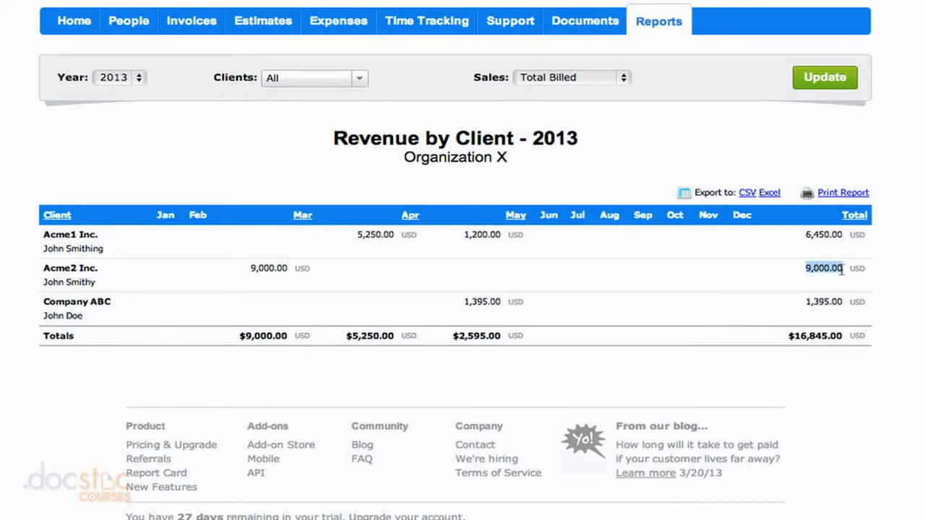
pyautogui.click(723, 278)
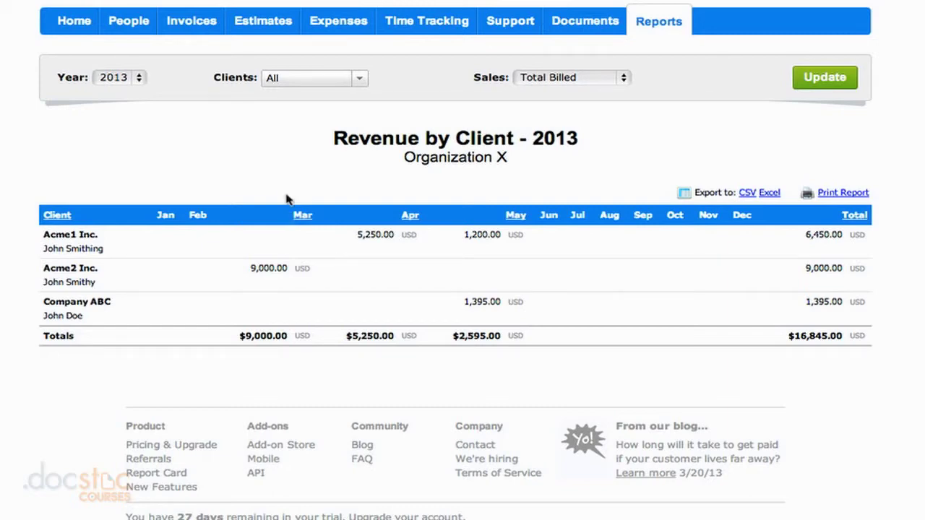
pyautogui.click(659, 22)
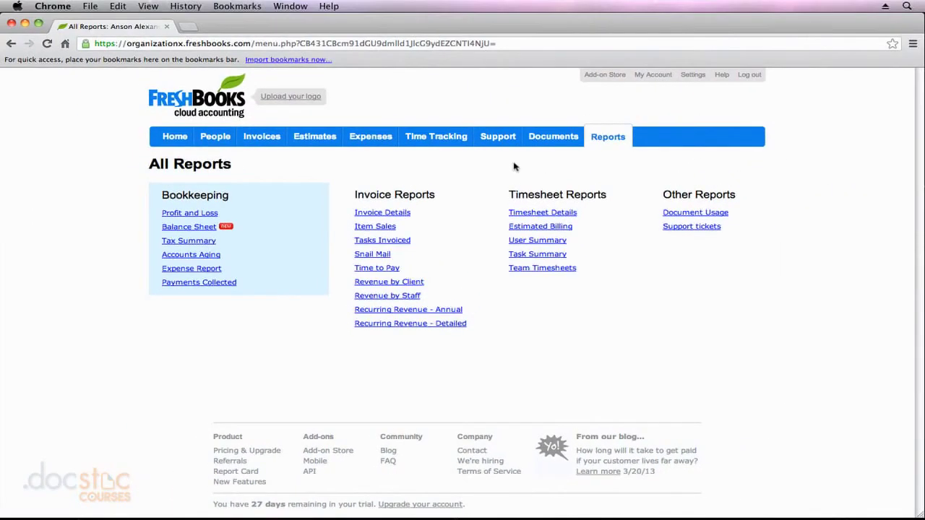